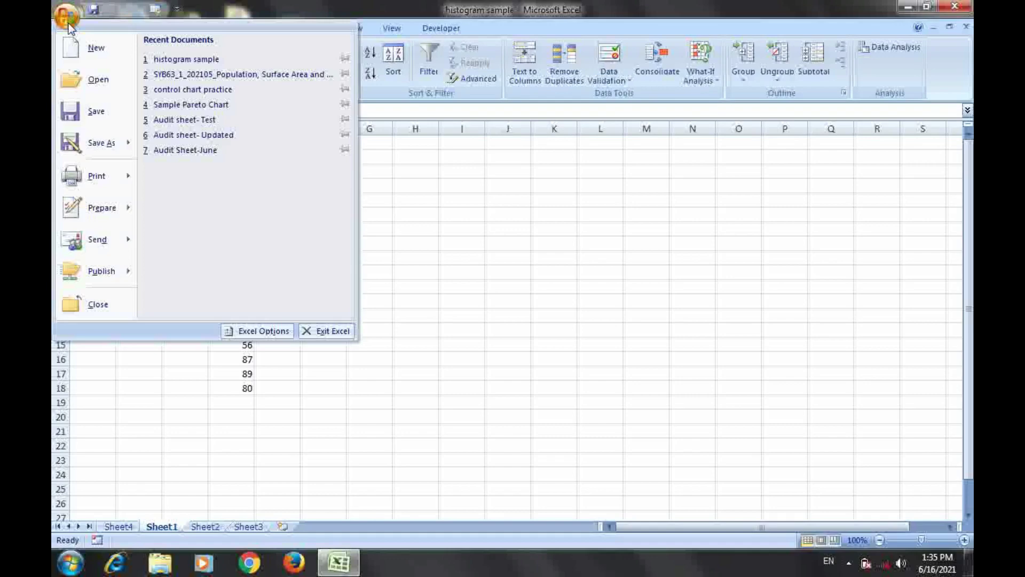
- Check the Analysis ToolPak - VBA entry among the active add-ins in the Excel options and confirm the options
{"action": "left_click", "coordinate": [265, 331]}
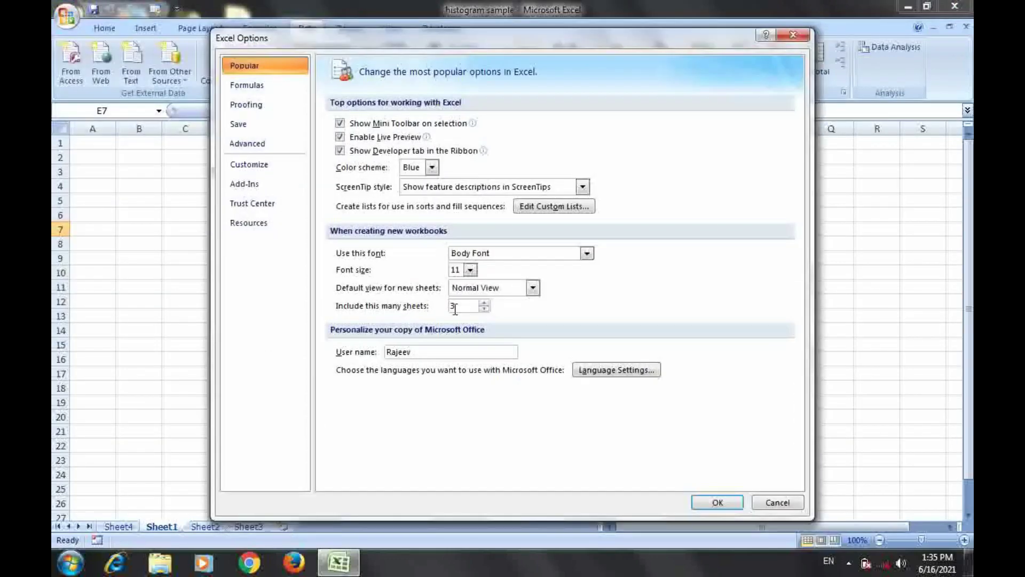
{"action": "left_click", "coordinate": [261, 166]}
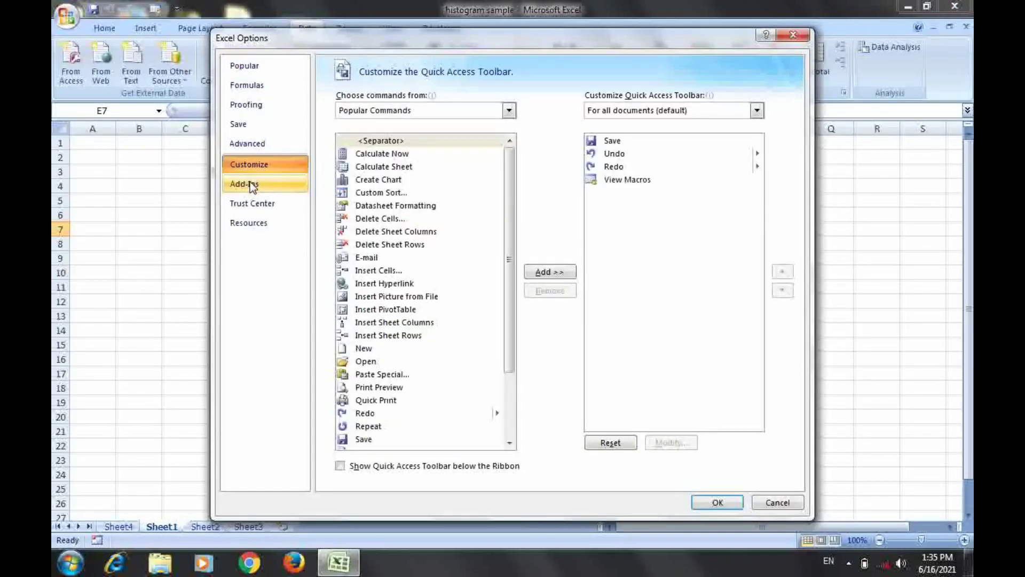
{"action": "left_click", "coordinate": [250, 186]}
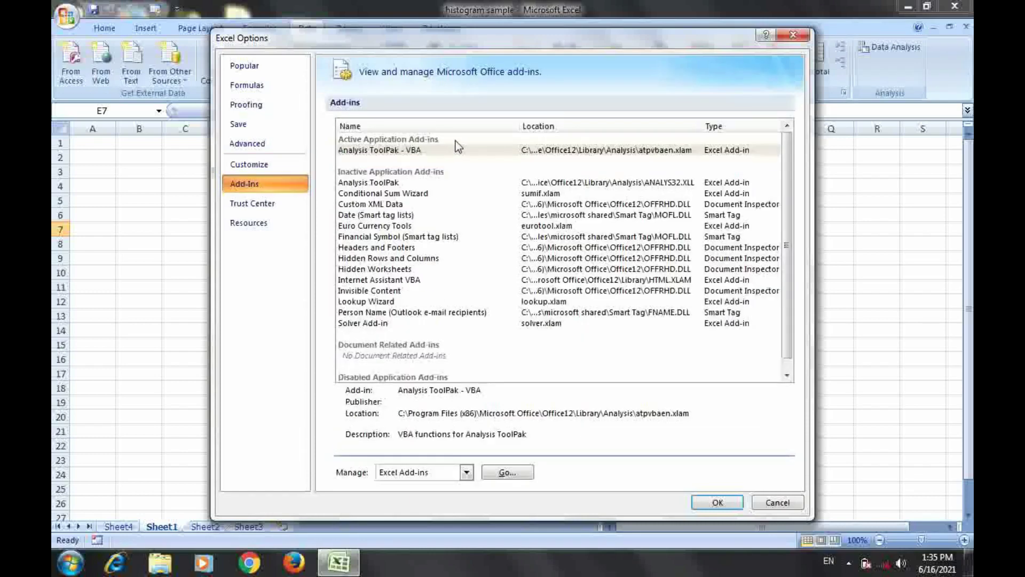
{"action": "left_click", "coordinate": [416, 151]}
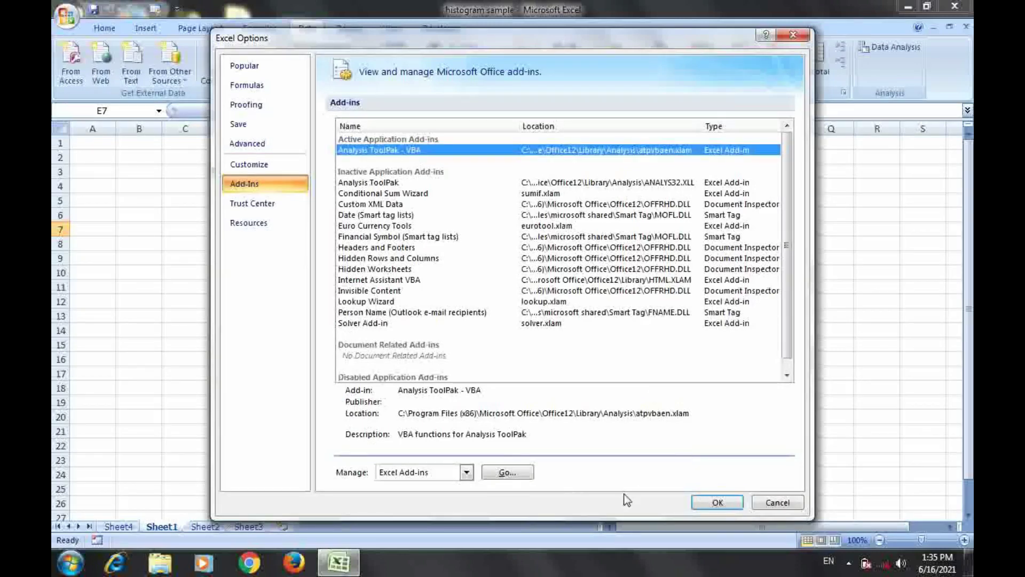
{"action": "left_click", "coordinate": [725, 507]}
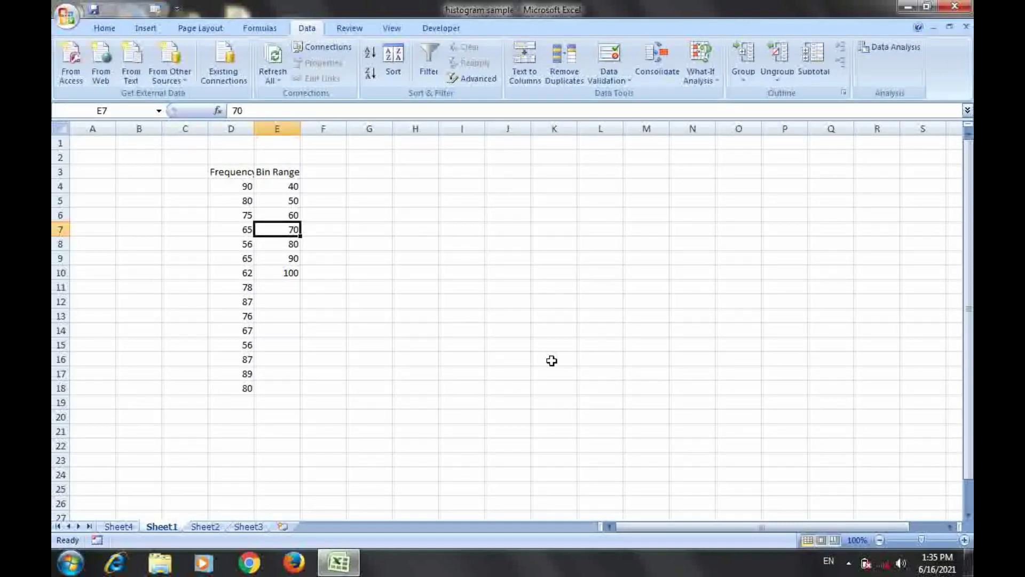
{"action": "left_click", "coordinate": [240, 173]}
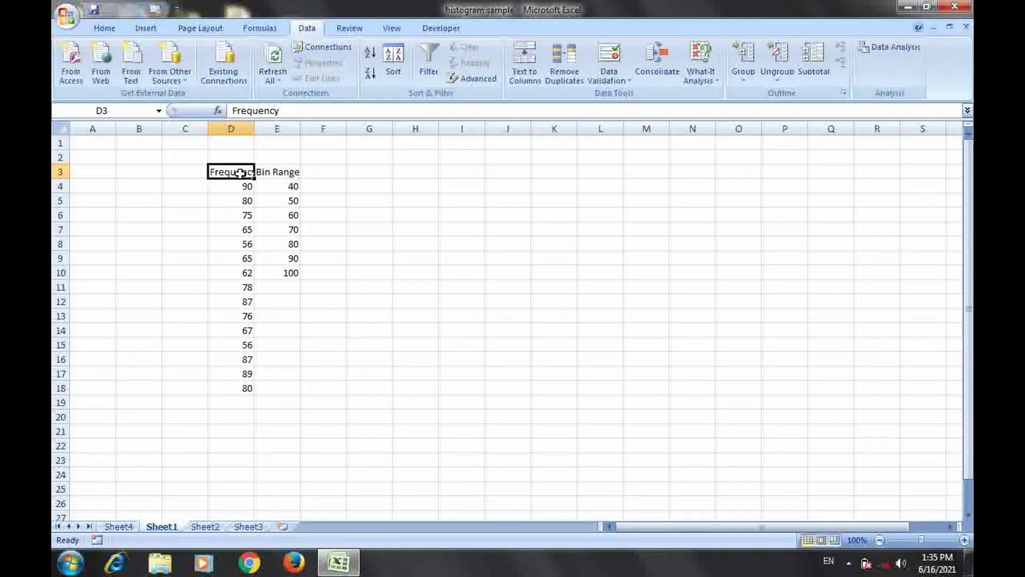
{"action": "left_click", "coordinate": [242, 189]}
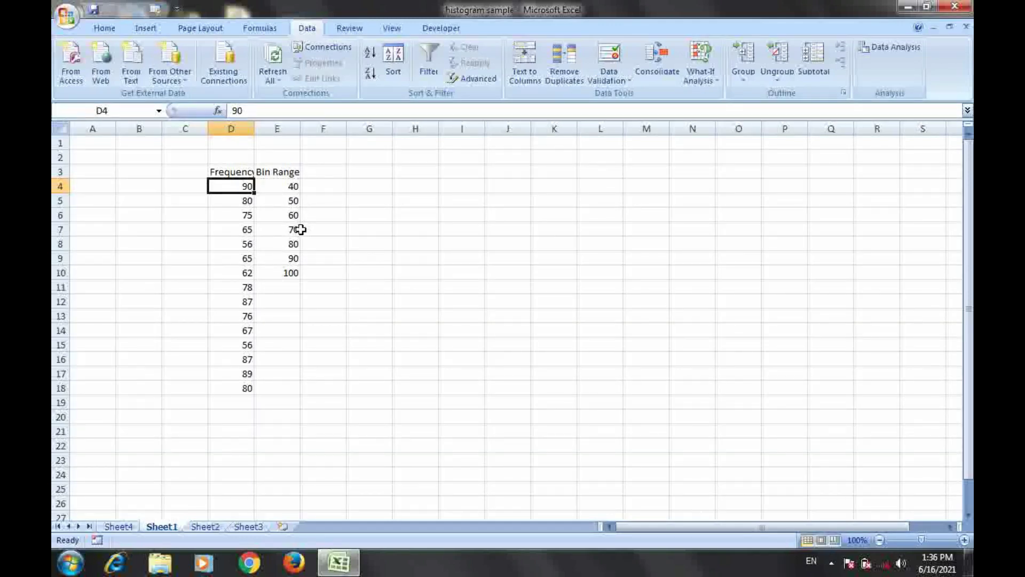
{"action": "left_click", "coordinate": [293, 184]}
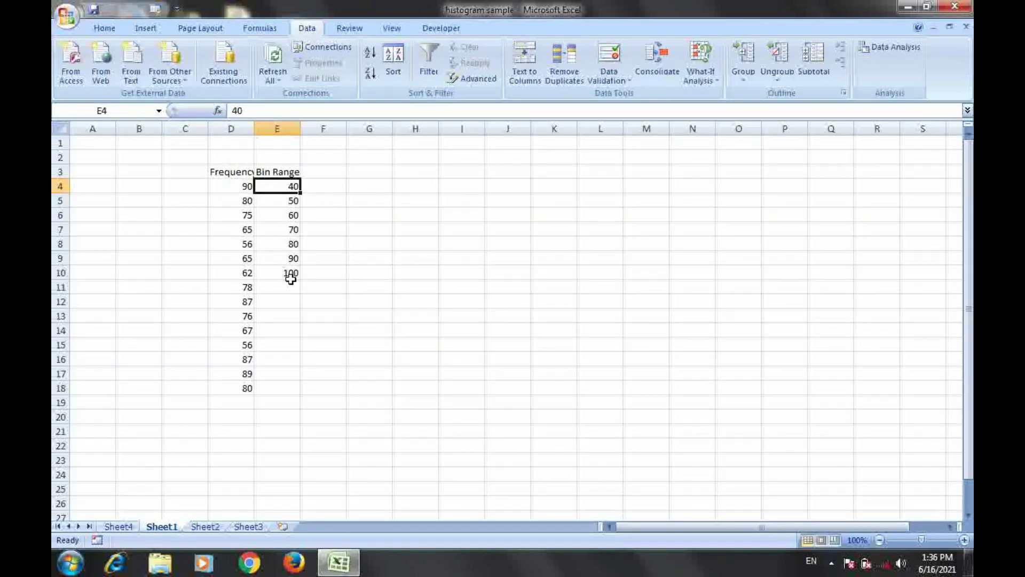
- Enter the bin values 40 through 100 in increments of 5 into cells F4:F16
{"action": "left_click", "coordinate": [323, 189]}
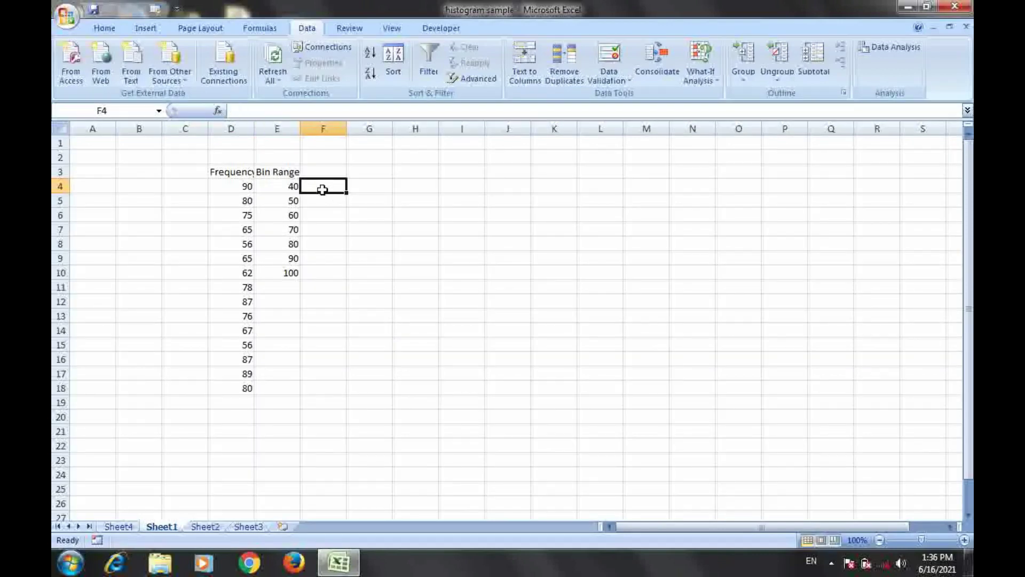
{"action": "type", "text": "40"}
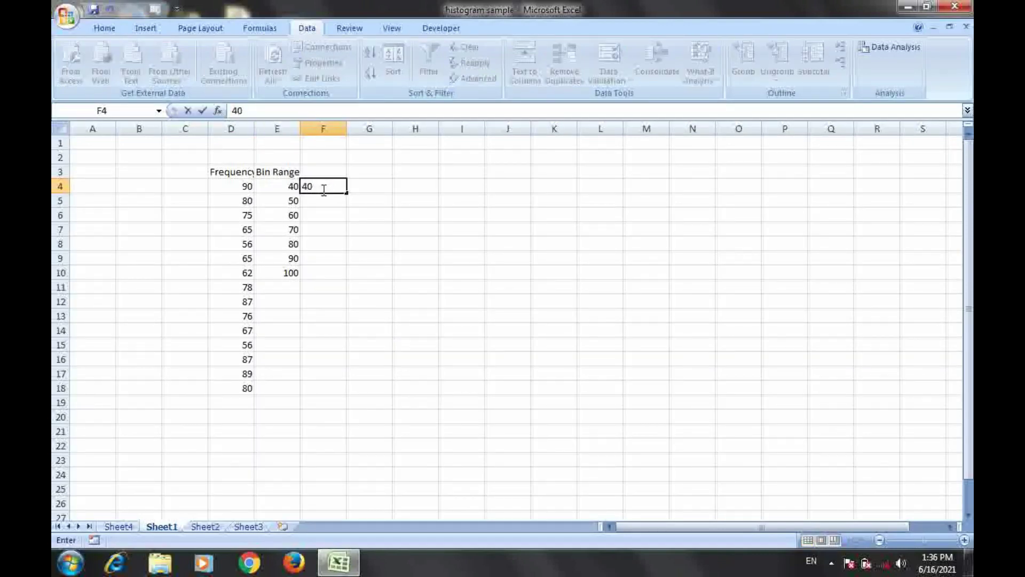
{"action": "key", "text": "Return"}
{"action": "type", "text": "45"}
{"action": "key", "text": "Return"}
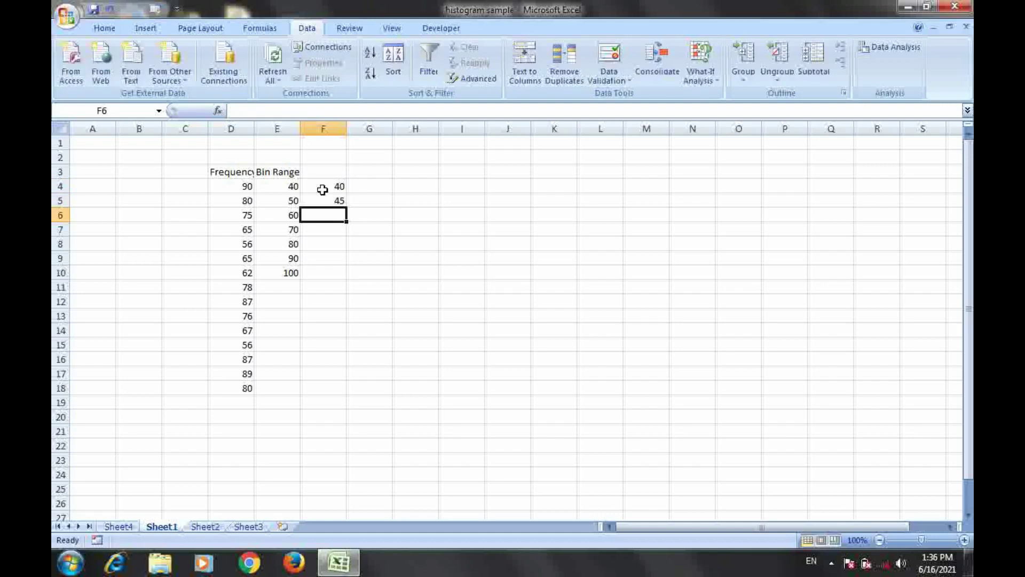
{"action": "type", "text": "50"}
{"action": "key", "text": "Return"}
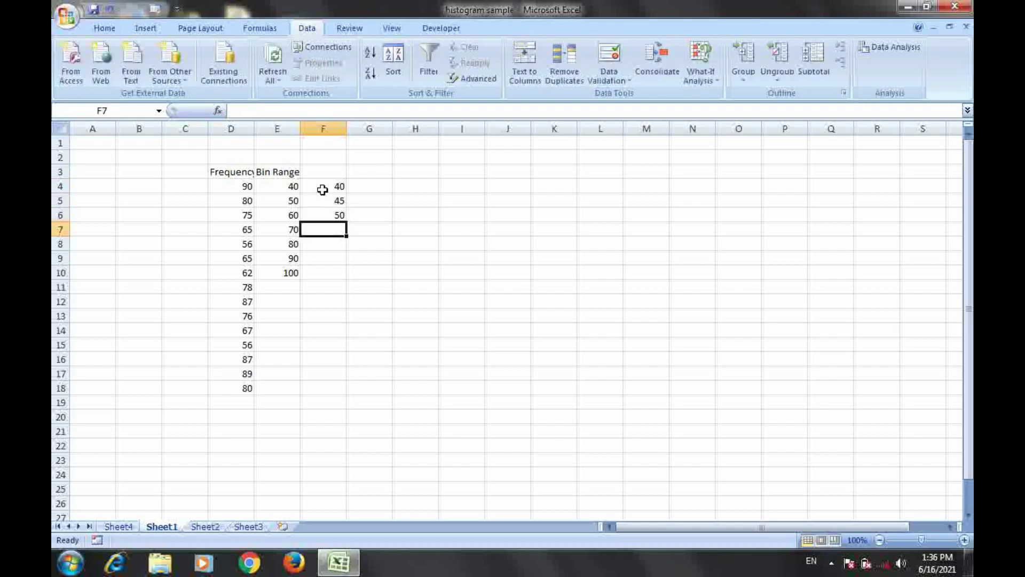
{"action": "type", "text": "55"}
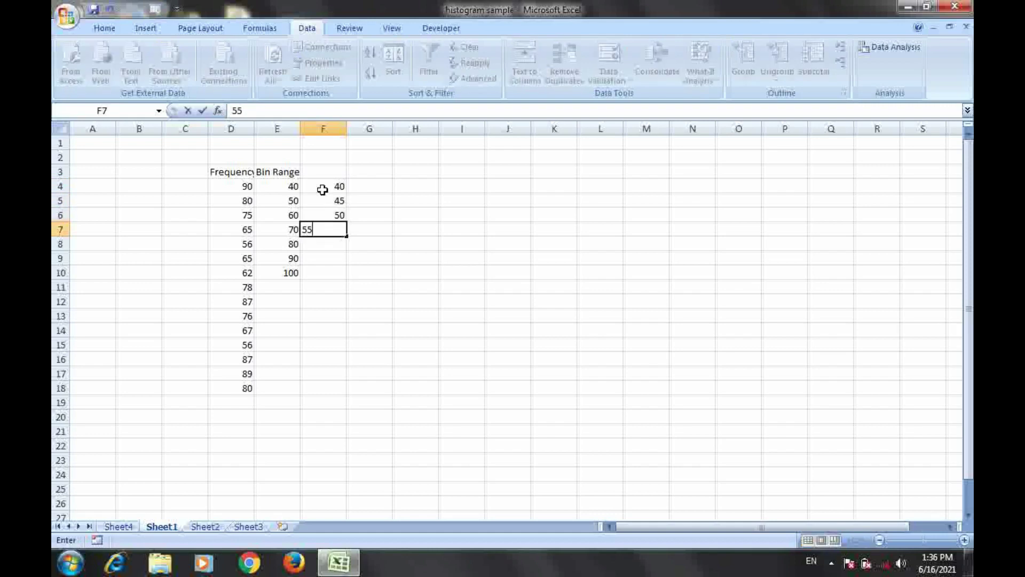
{"action": "key", "text": "Return"}
{"action": "type", "text": "6"}
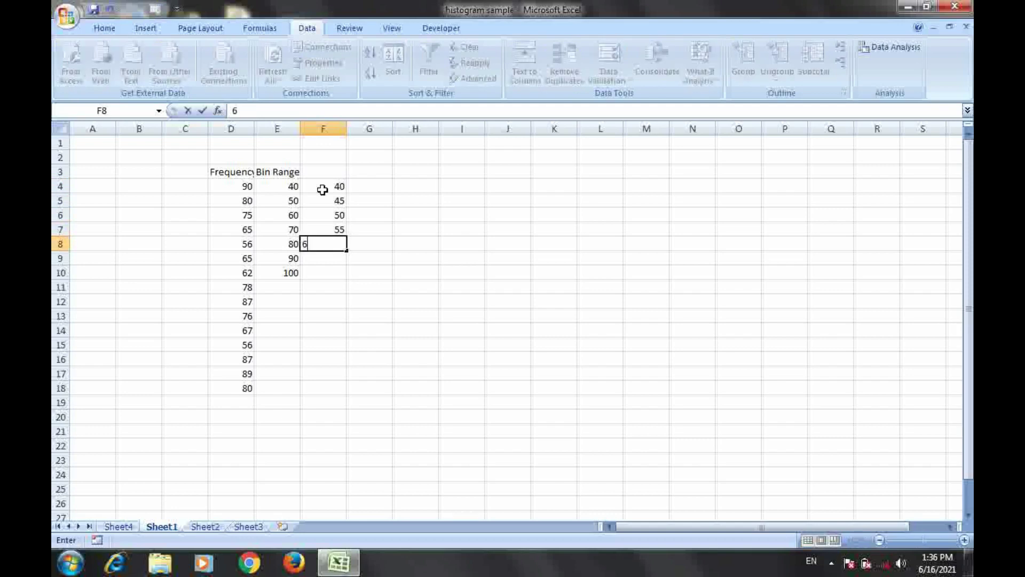
{"action": "type", "text": "0"}
{"action": "key", "text": "Return"}
{"action": "type", "text": "65"}
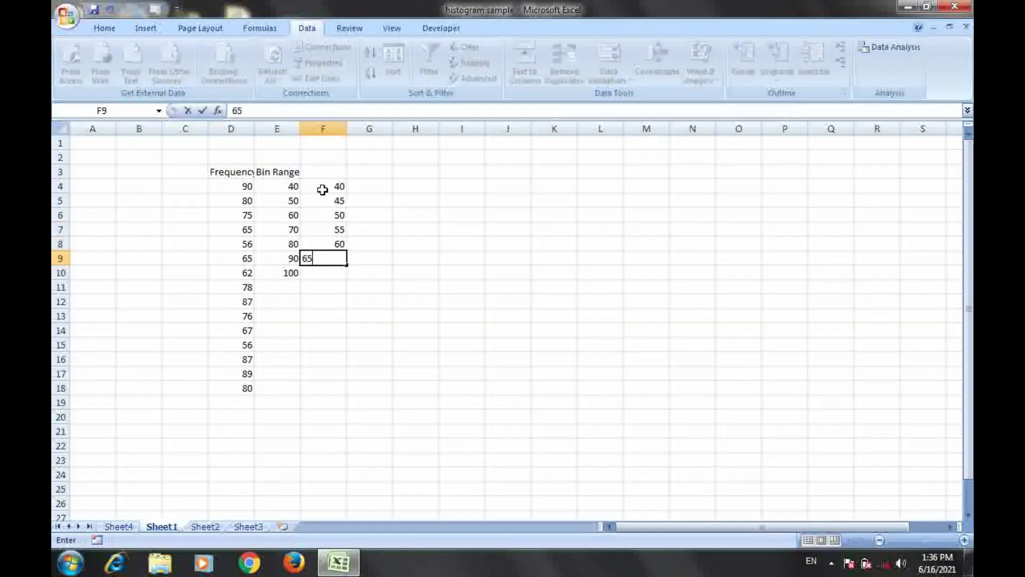
{"action": "key", "text": "Return"}
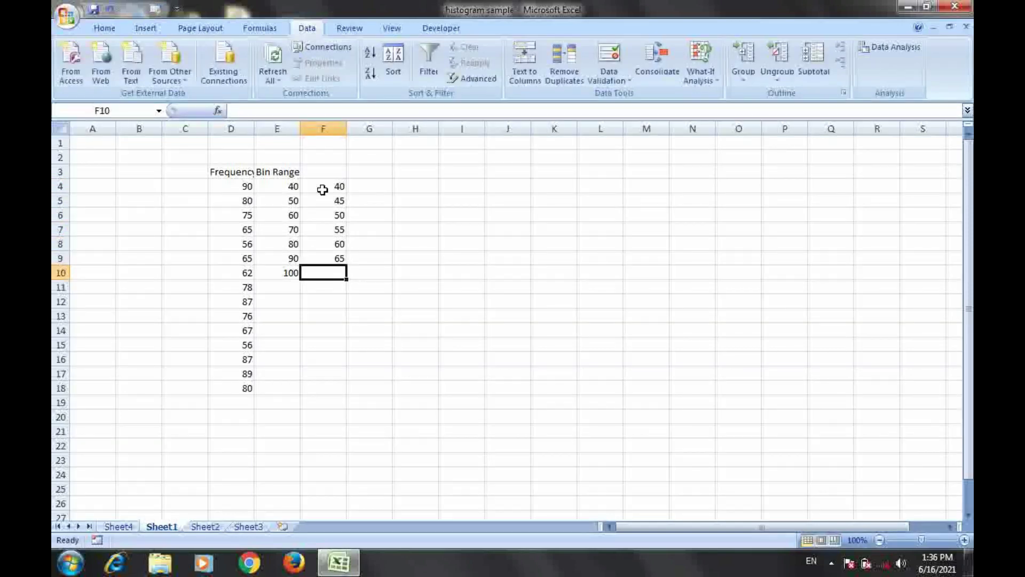
{"action": "type", "text": "70"}
{"action": "key", "text": "Return"}
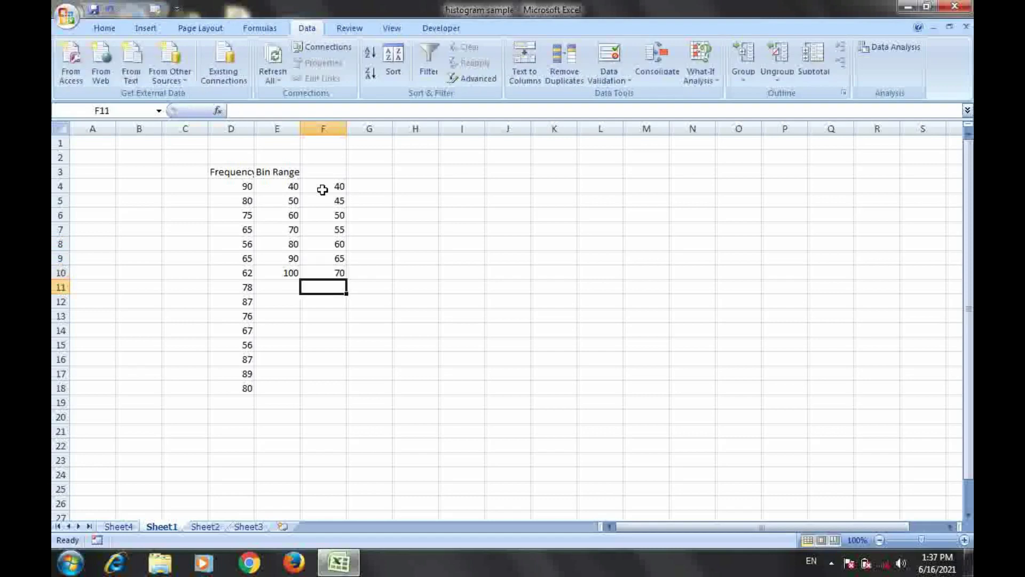
{"action": "type", "text": "75"}
{"action": "key", "text": "Return"}
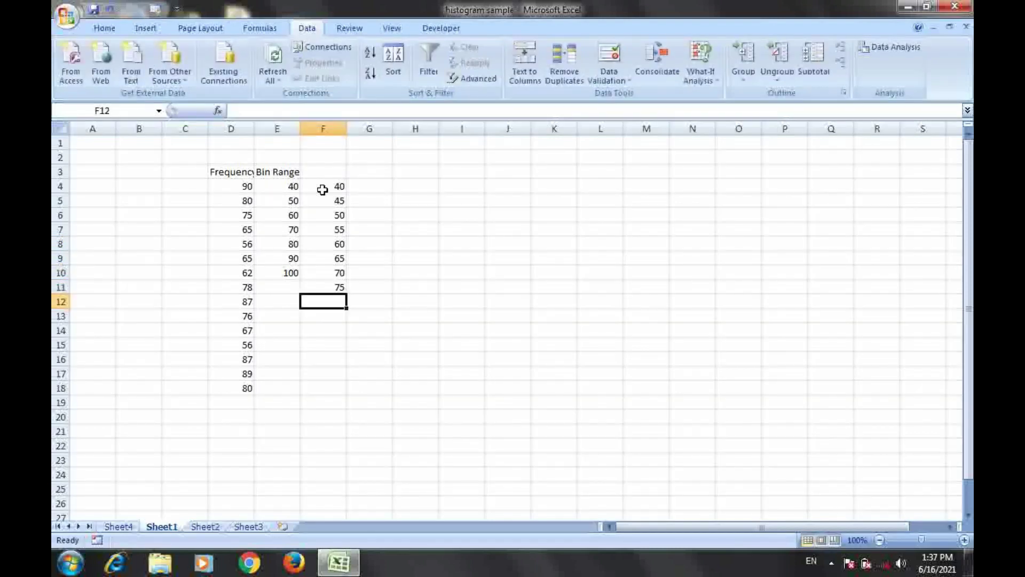
{"action": "type", "text": "80"}
{"action": "key", "text": "Return"}
{"action": "type", "text": "8"}
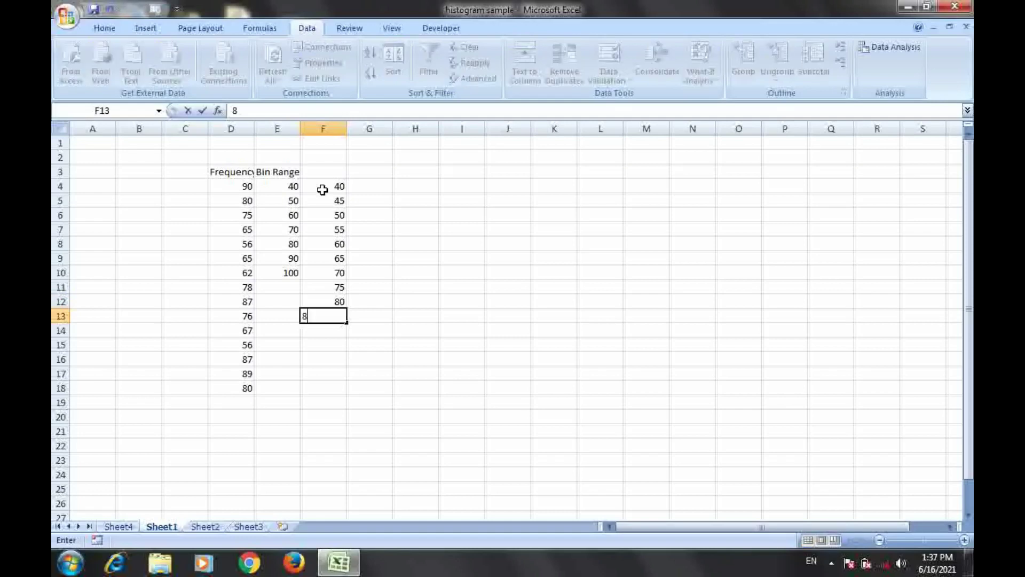
{"action": "type", "text": "6"}
{"action": "double_click", "coordinate": [317, 320]}
{"action": "type", "text": "85"}
{"action": "left_click", "coordinate": [316, 332]}
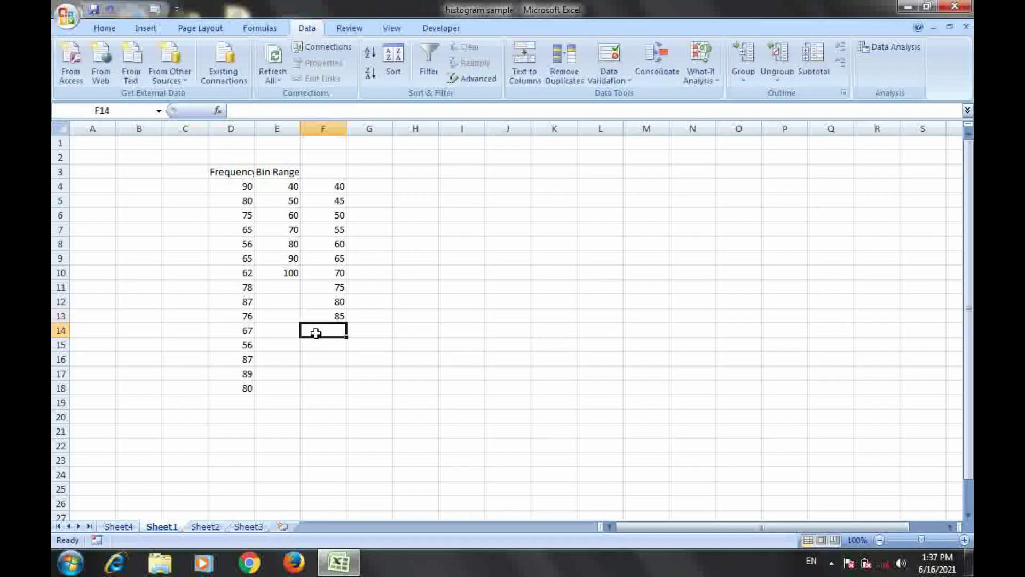
{"action": "type", "text": "90"}
{"action": "key", "text": "Return"}
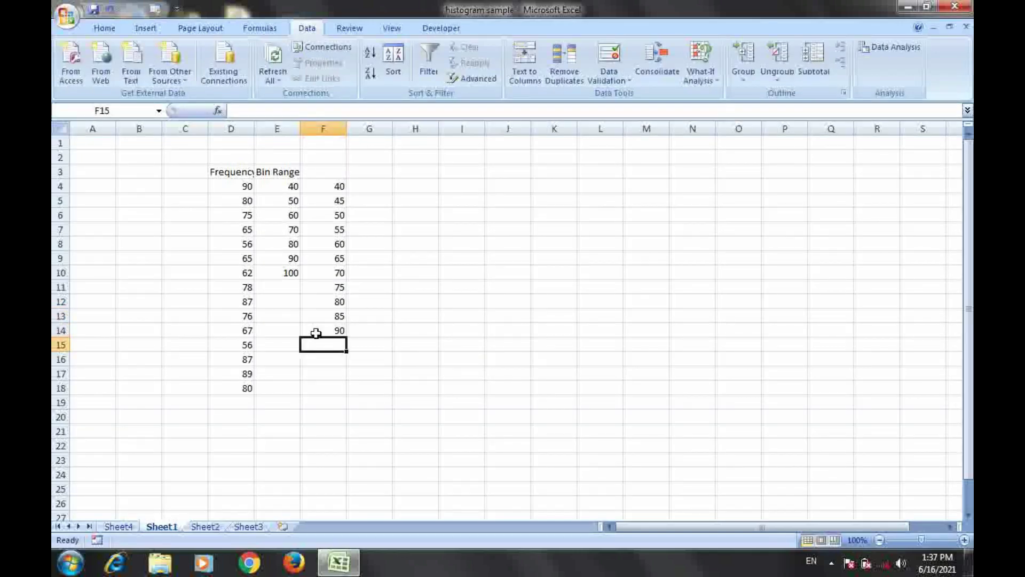
{"action": "type", "text": "95"}
{"action": "key", "text": "Return"}
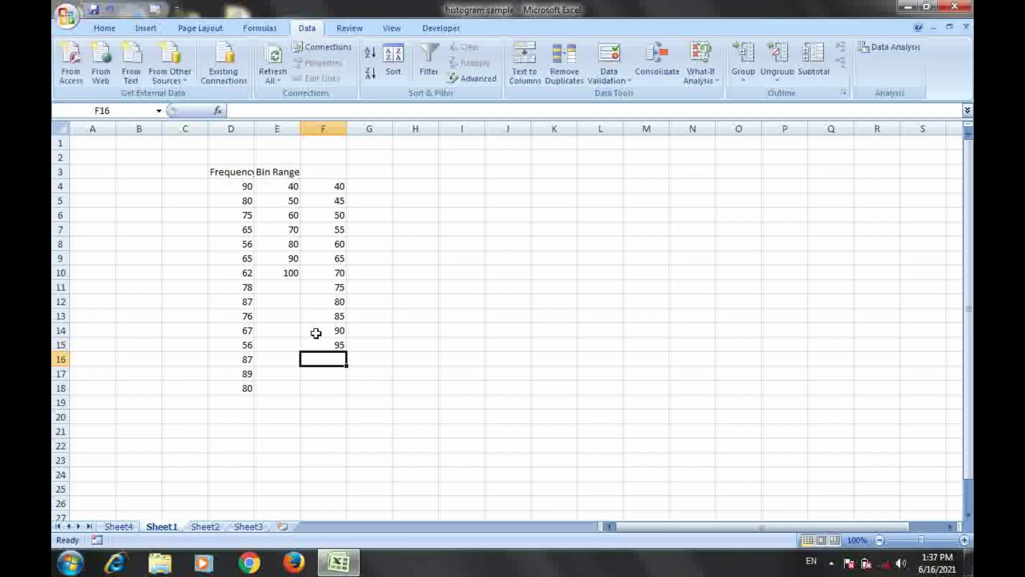
{"action": "type", "text": "100"}
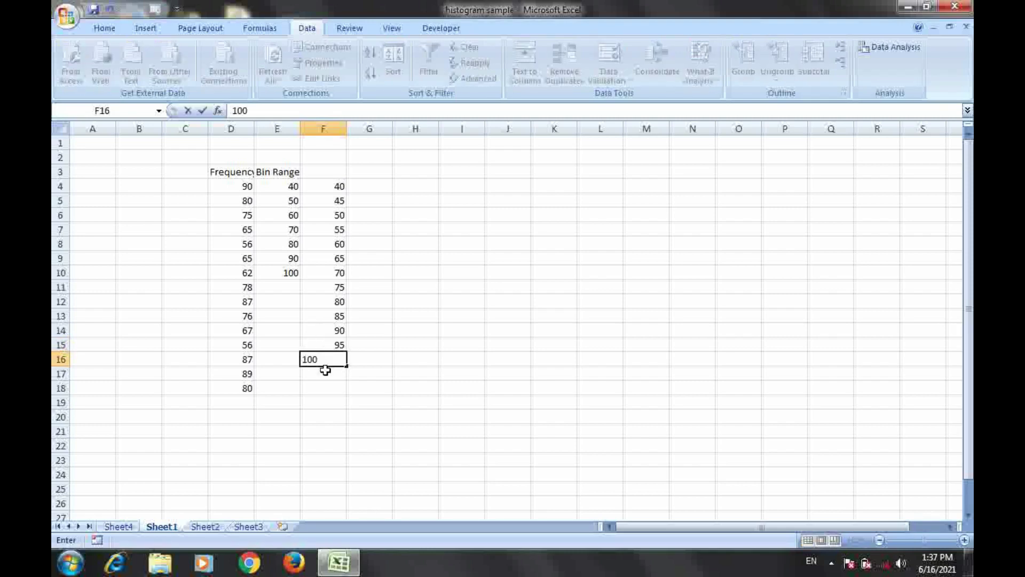
{"action": "left_click", "coordinate": [325, 371]}
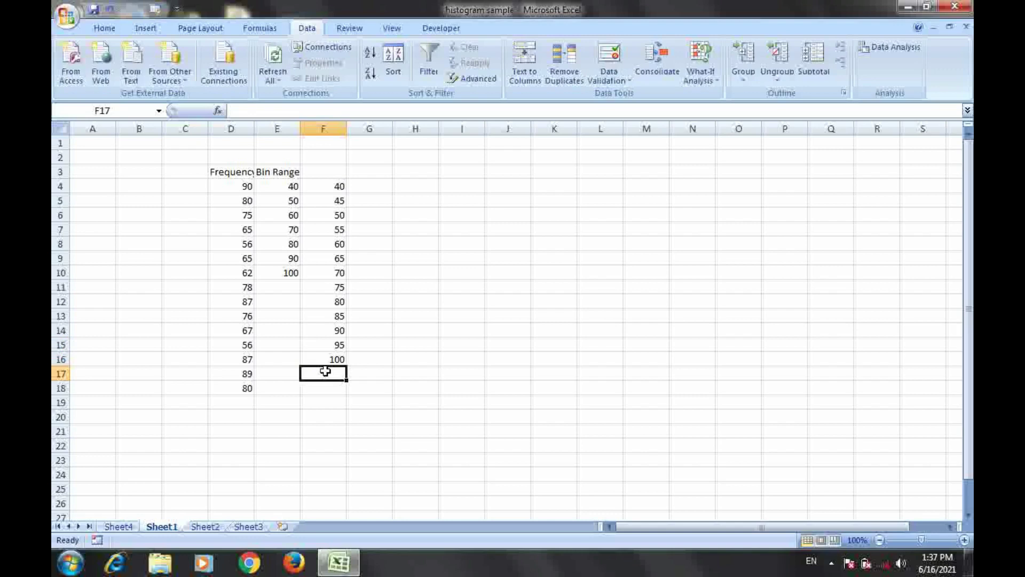
- Clear the old Bin Range values in cells E4:E10, keeping the header
{"action": "left_click", "coordinate": [289, 184]}
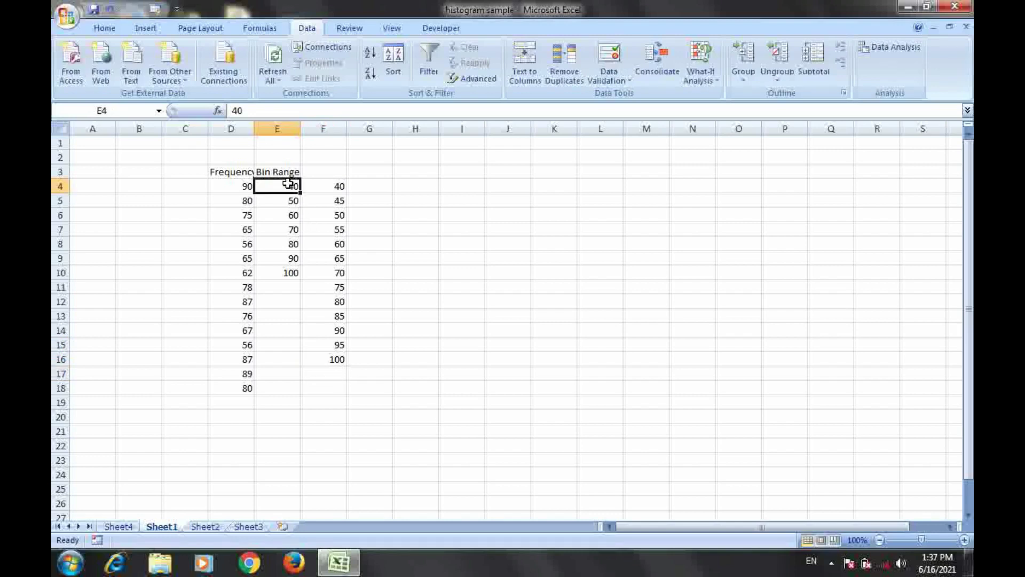
{"action": "key", "text": "shift+Down"}
{"action": "key", "text": "shift+Down"}
{"action": "key", "text": "shift+Down"}
{"action": "key", "text": "shift+Down"}
{"action": "key", "text": "shift+Down"}
{"action": "key", "text": "shift+Down"}
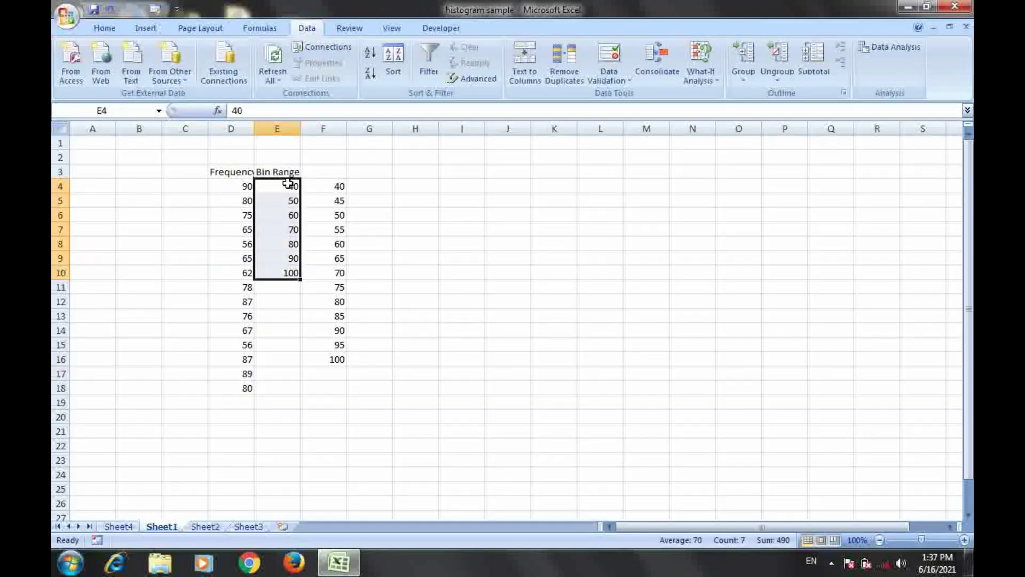
{"action": "key", "text": "Delete"}
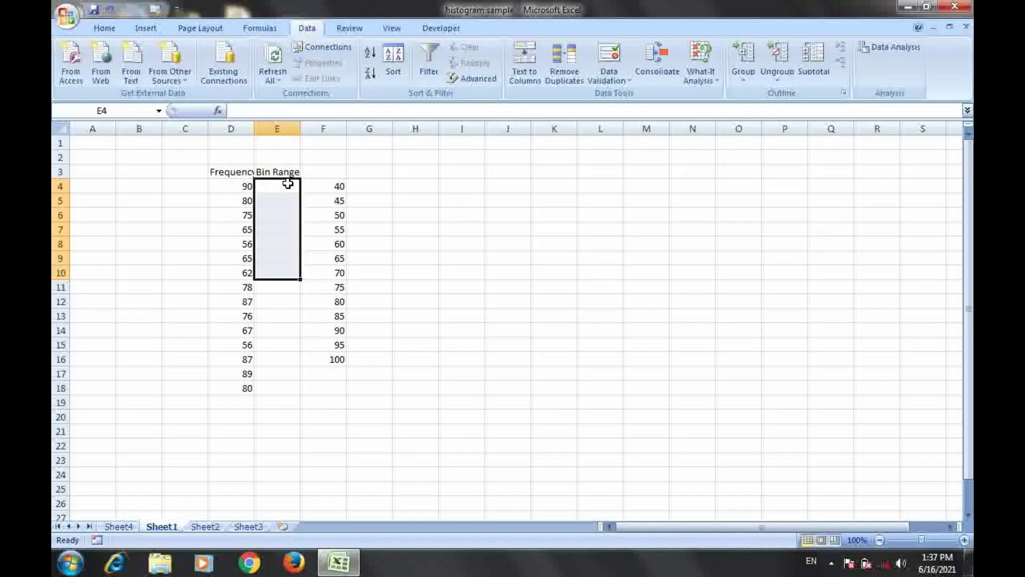
- Copy the new bin values from F4:F16 into the Bin Range column starting at E4
{"action": "left_click", "coordinate": [331, 186]}
{"action": "left_click_drag", "start_coordinate": [331, 185], "coordinate": [332, 360]}
{"action": "key", "text": "ctrl+c"}
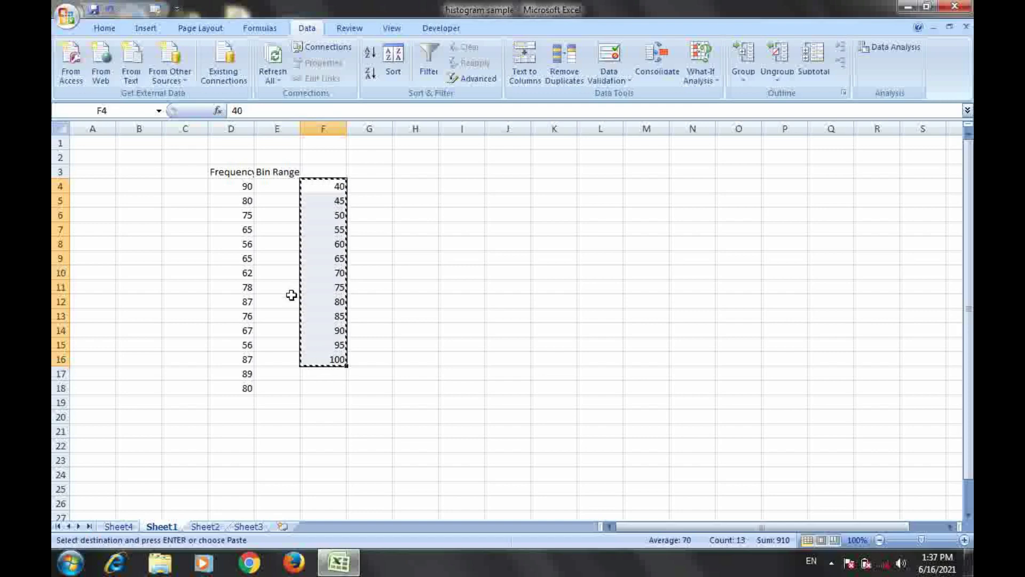
{"action": "left_click", "coordinate": [279, 187]}
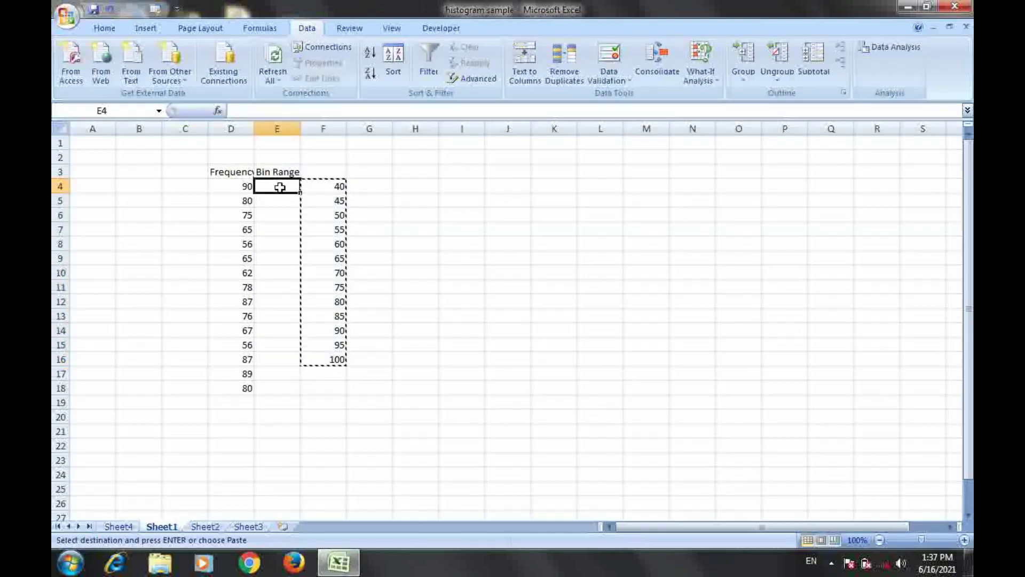
{"action": "key", "text": "ctrl+v"}
- Clear the duplicate bin values from cells F4:F16
{"action": "left_click", "coordinate": [338, 188]}
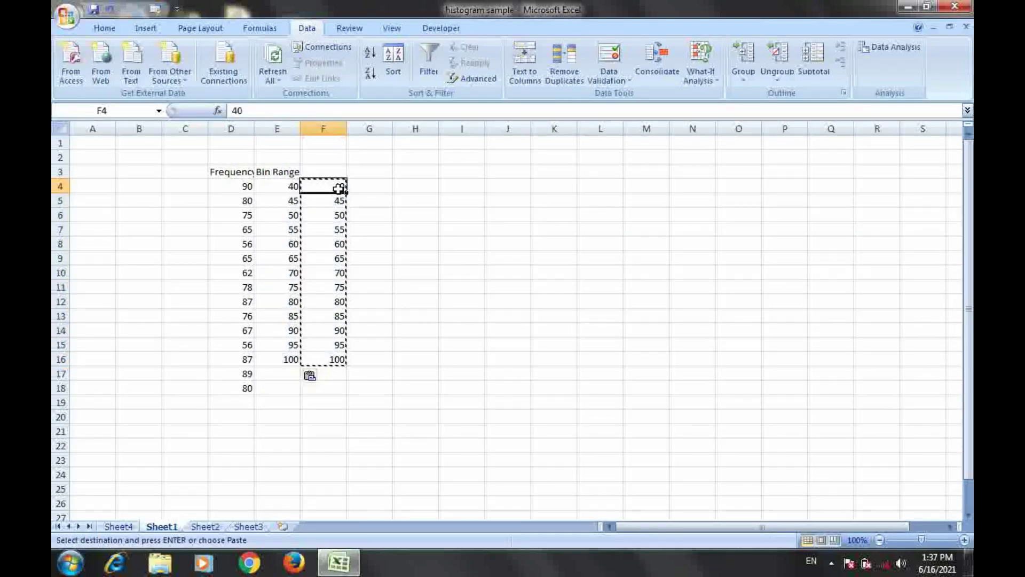
{"action": "key", "text": "ctrl+shift+Down"}
{"action": "key", "text": "Delete"}
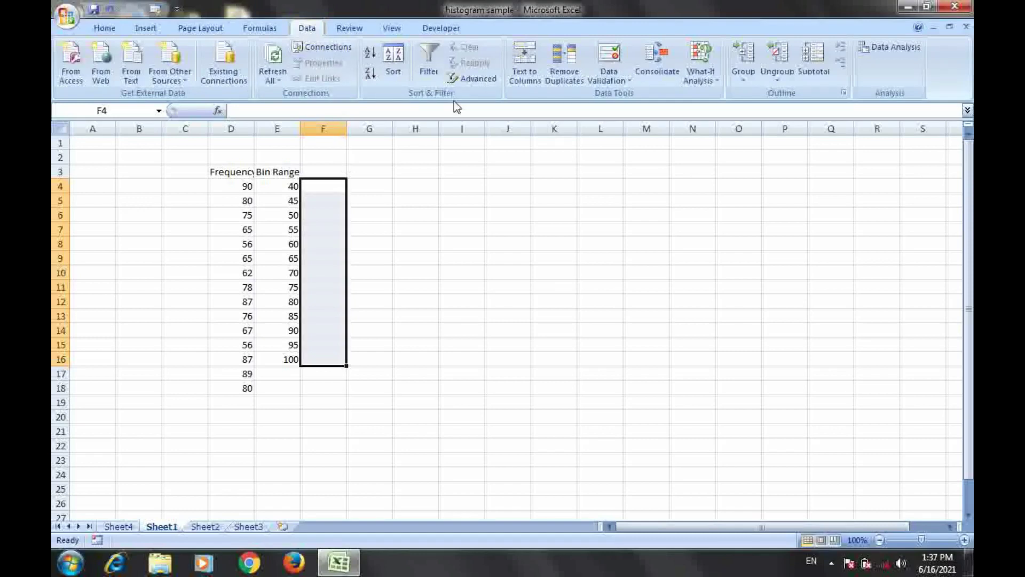
- Start the Histogram tool from the Data Analysis tools
{"action": "left_click", "coordinate": [899, 49]}
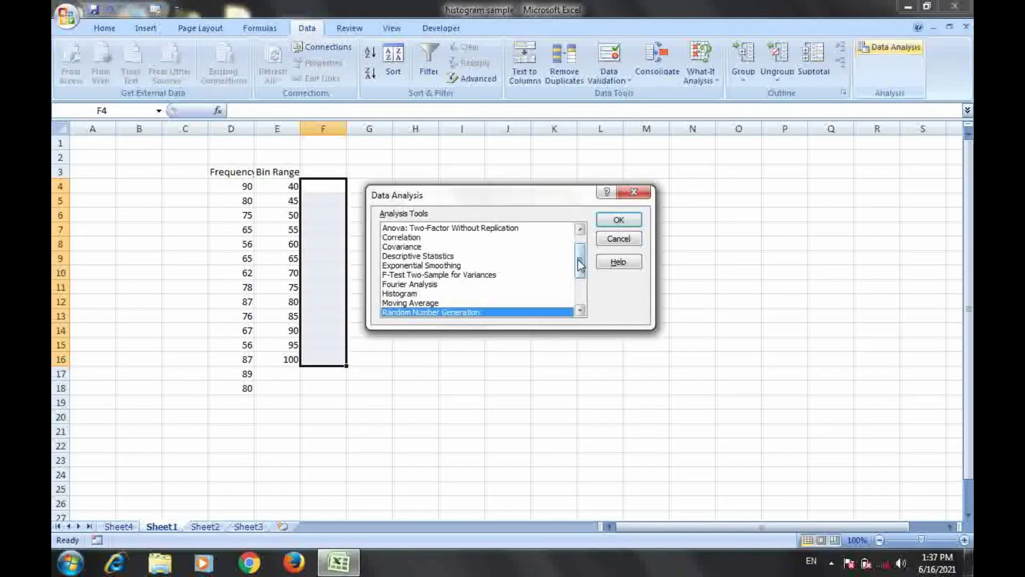
{"action": "left_click_drag", "start_coordinate": [579, 266], "coordinate": [579, 293]}
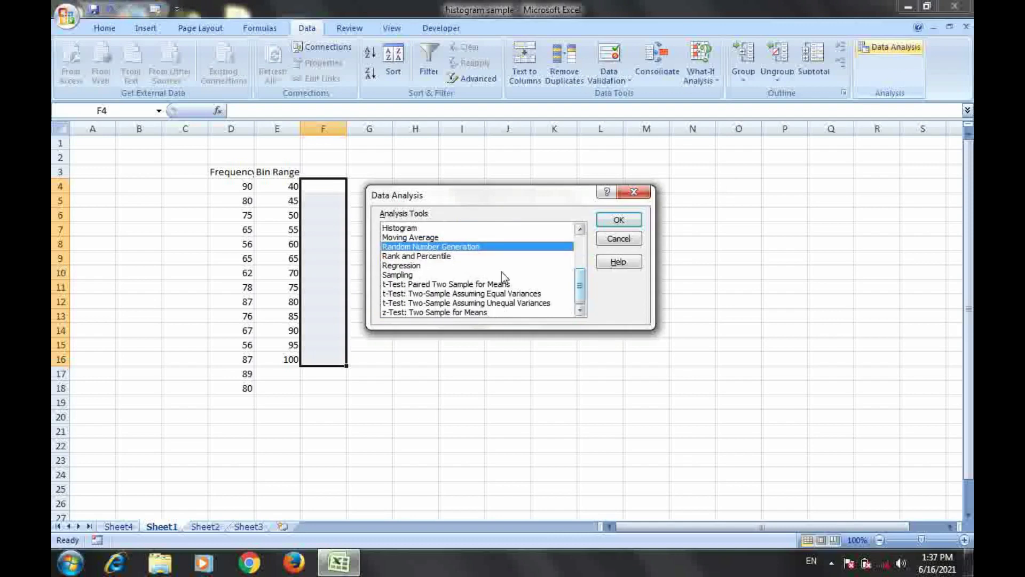
{"action": "left_click", "coordinate": [406, 228]}
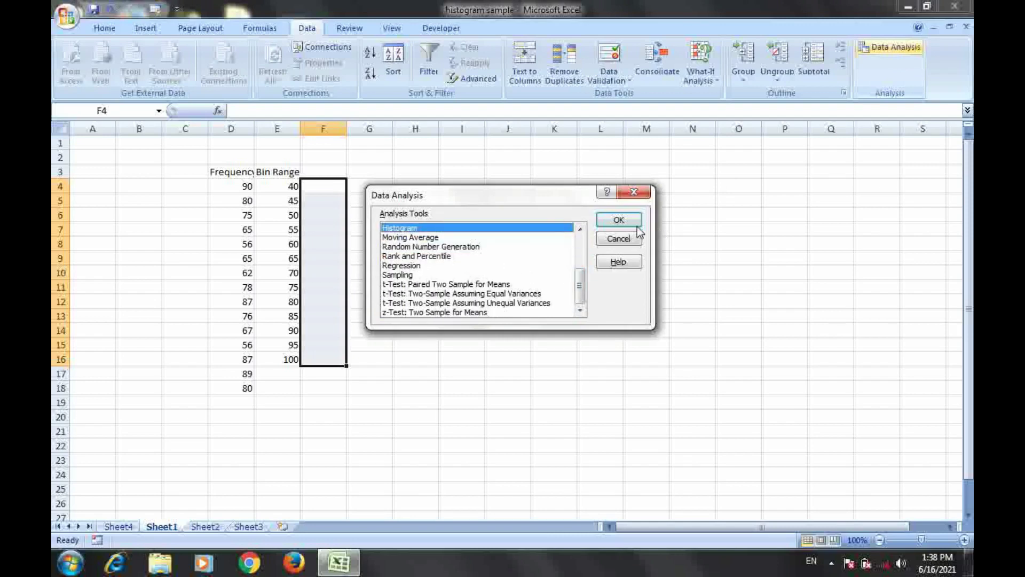
{"action": "left_click", "coordinate": [619, 220]}
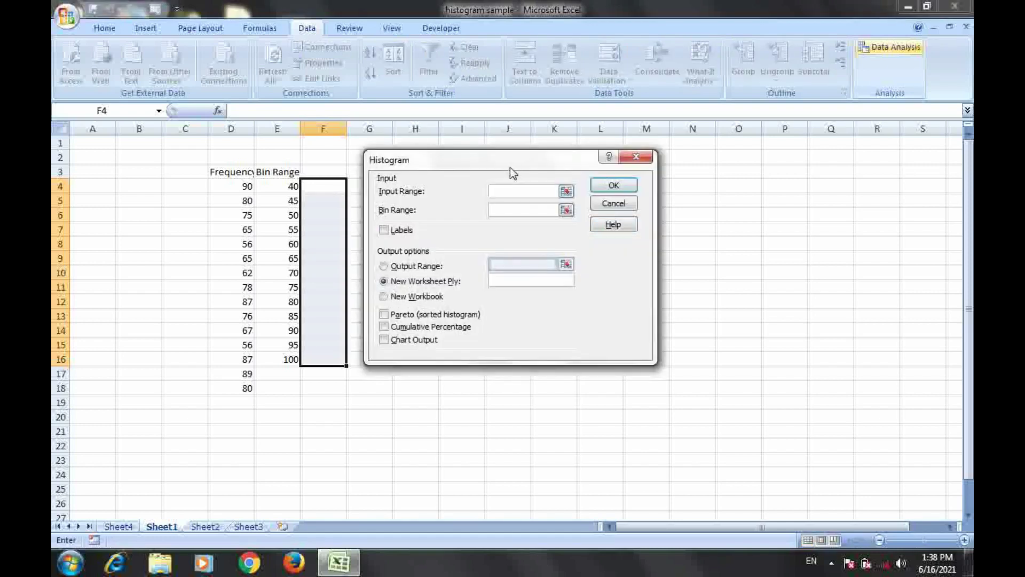
- Set the histogram's input range to the Frequency values $D$4:$D$18 and its bin range to $E$4:$E$16
{"action": "left_click_drag", "start_coordinate": [509, 159], "coordinate": [576, 159]}
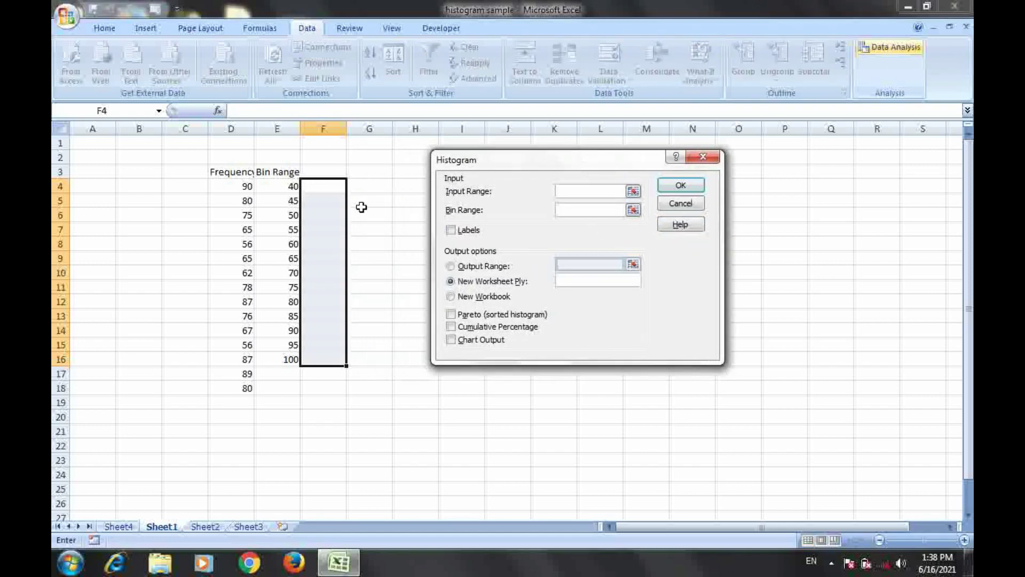
{"action": "left_click", "coordinate": [240, 184]}
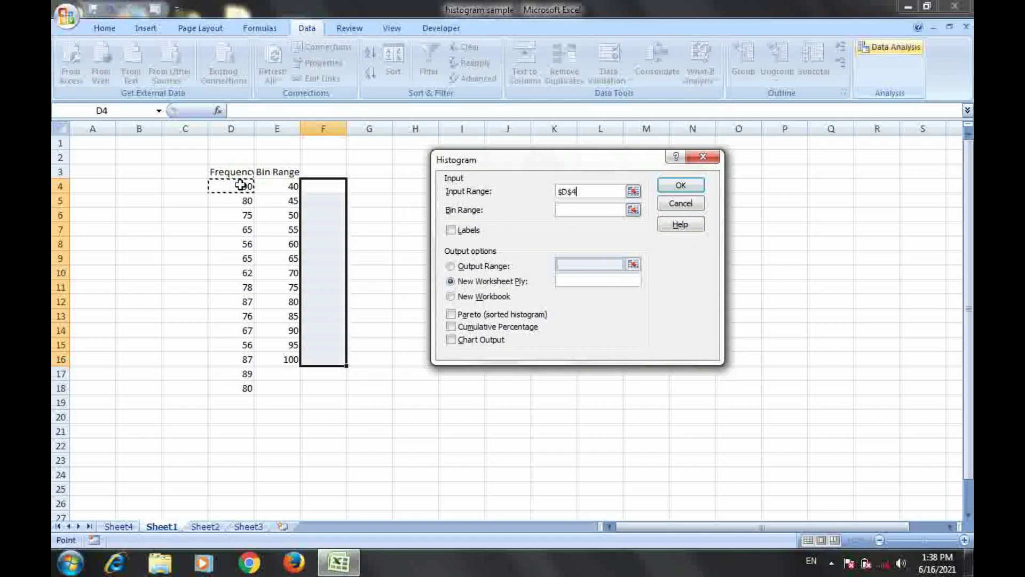
{"action": "key", "text": "ctrl+shift+Down"}
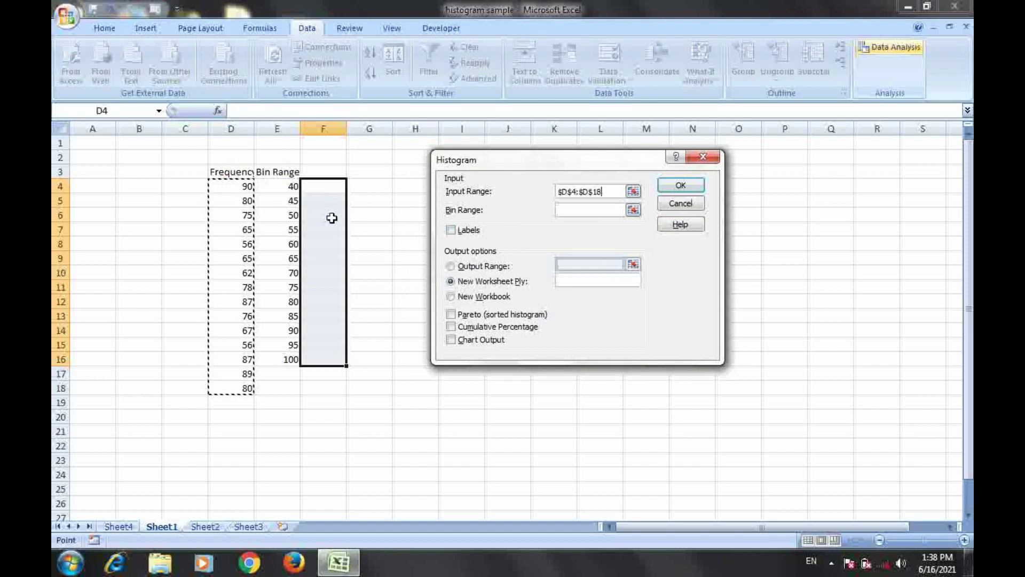
{"action": "left_click", "coordinate": [564, 211]}
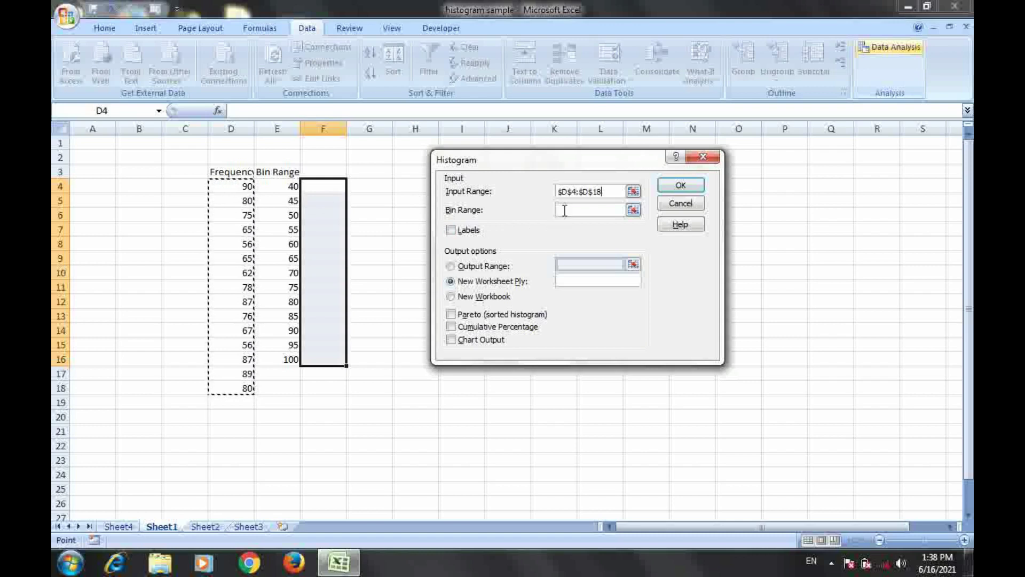
{"action": "left_click", "coordinate": [280, 188]}
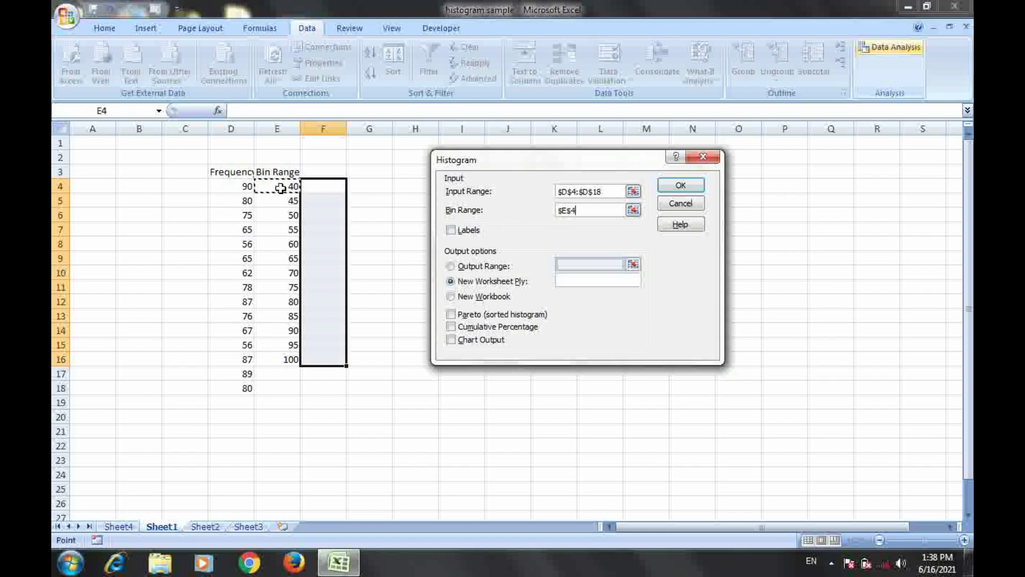
{"action": "key", "text": "ctrl+shift+Down"}
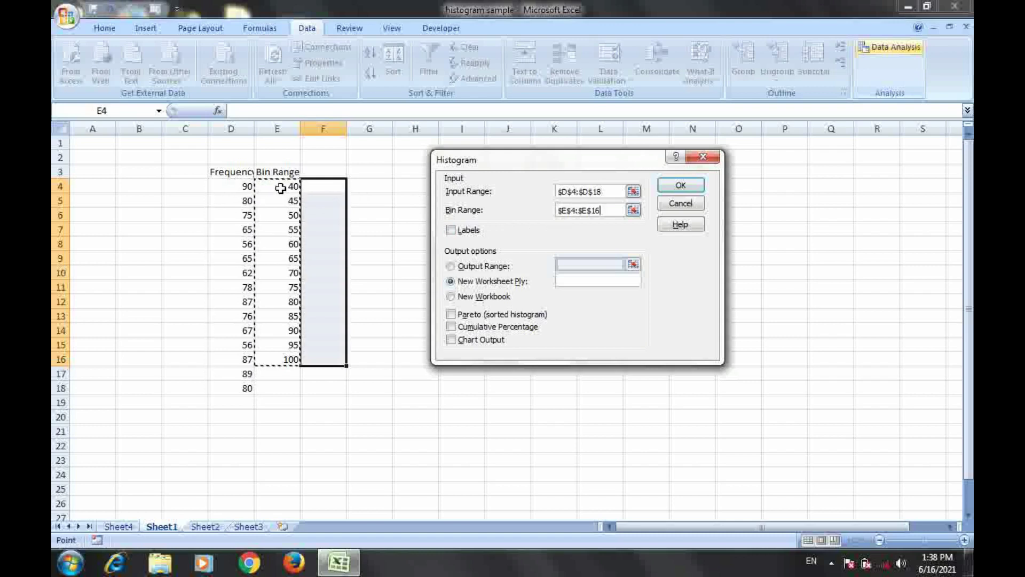
- Enable Chart Output and generate the histogram on a new worksheet
{"action": "left_click", "coordinate": [450, 340]}
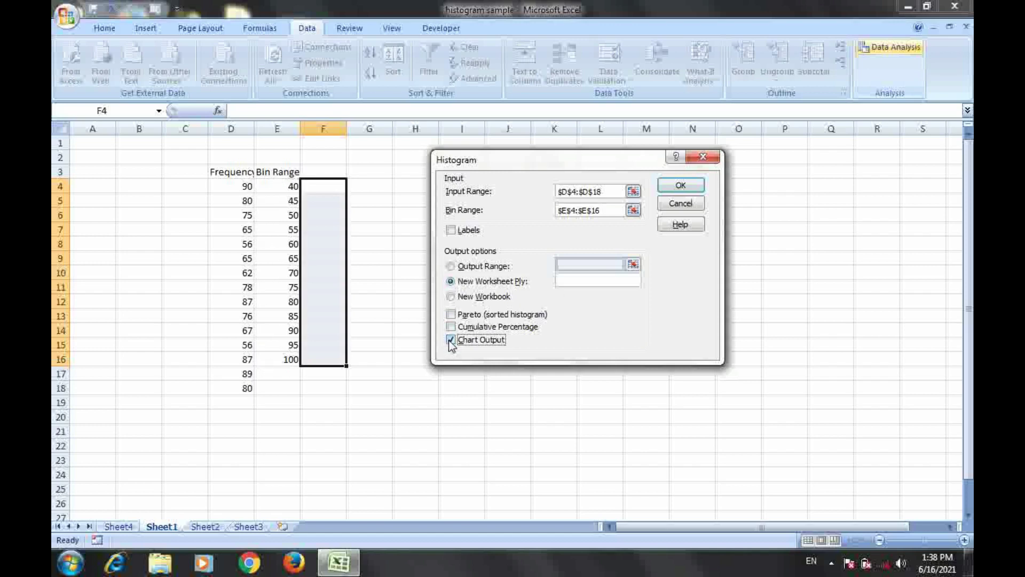
{"action": "left_click", "coordinate": [681, 185]}
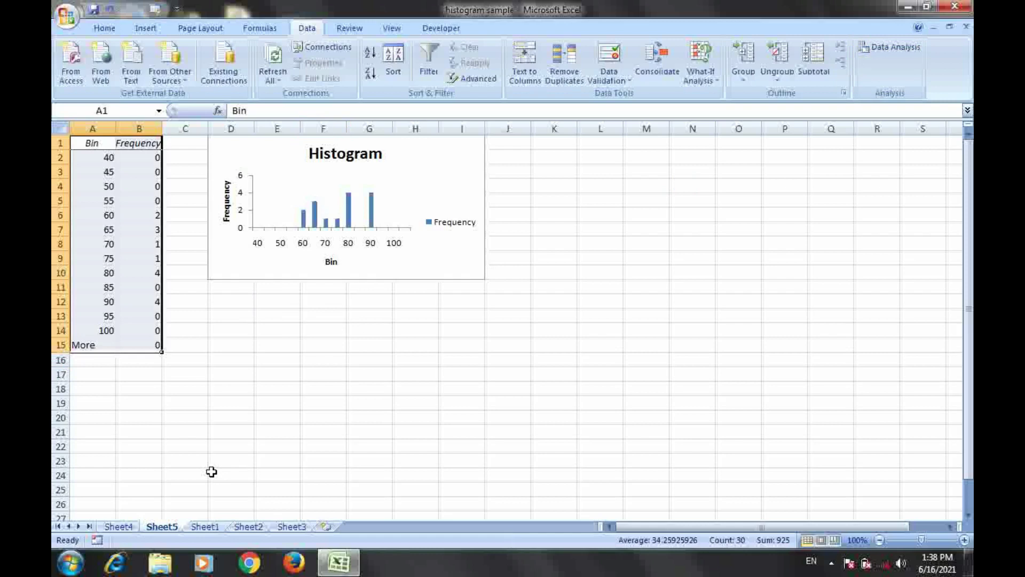
{"action": "left_click", "coordinate": [271, 151]}
{"action": "left_click_drag", "start_coordinate": [270, 151], "coordinate": [476, 223]}
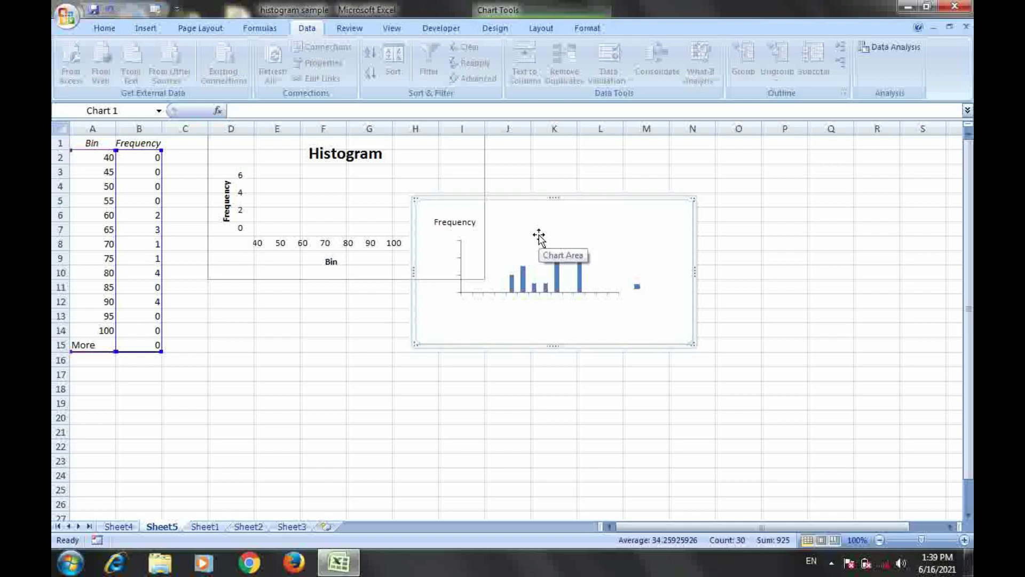
{"action": "key", "text": "Escape"}
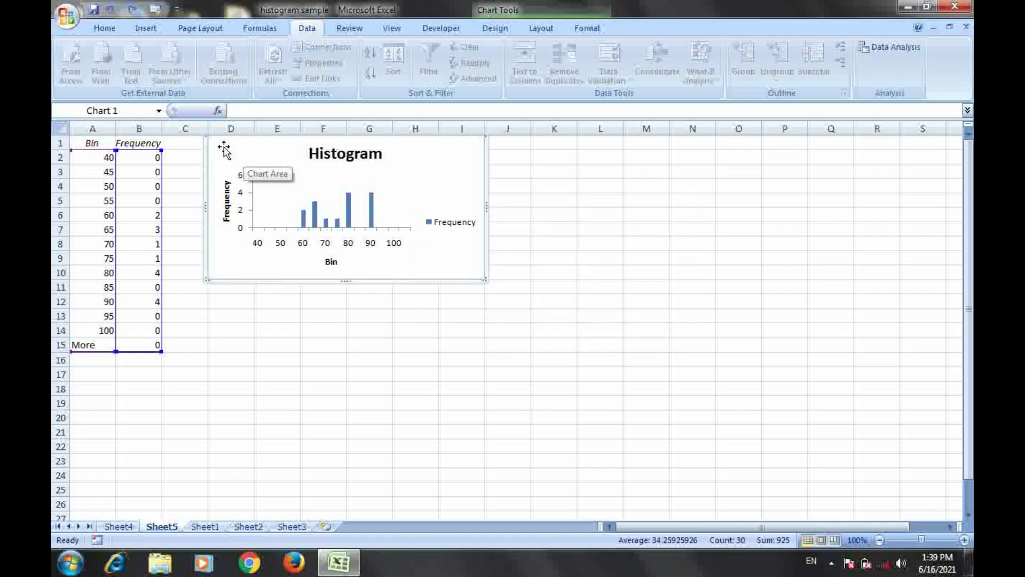
{"action": "left_click_drag", "start_coordinate": [270, 152], "coordinate": [567, 238]}
{"action": "key", "text": "Escape"}
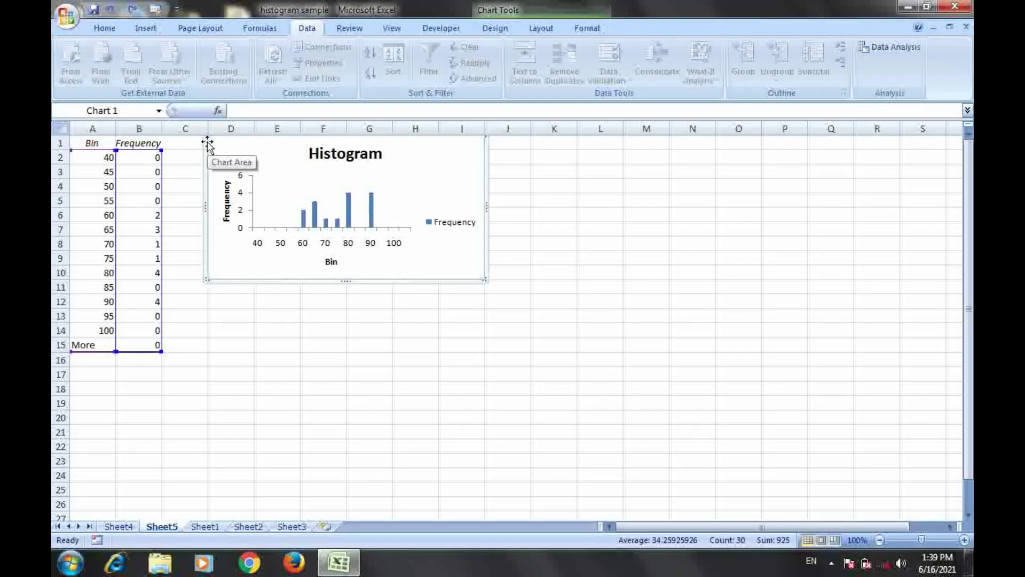
{"action": "left_click", "coordinate": [644, 257]}
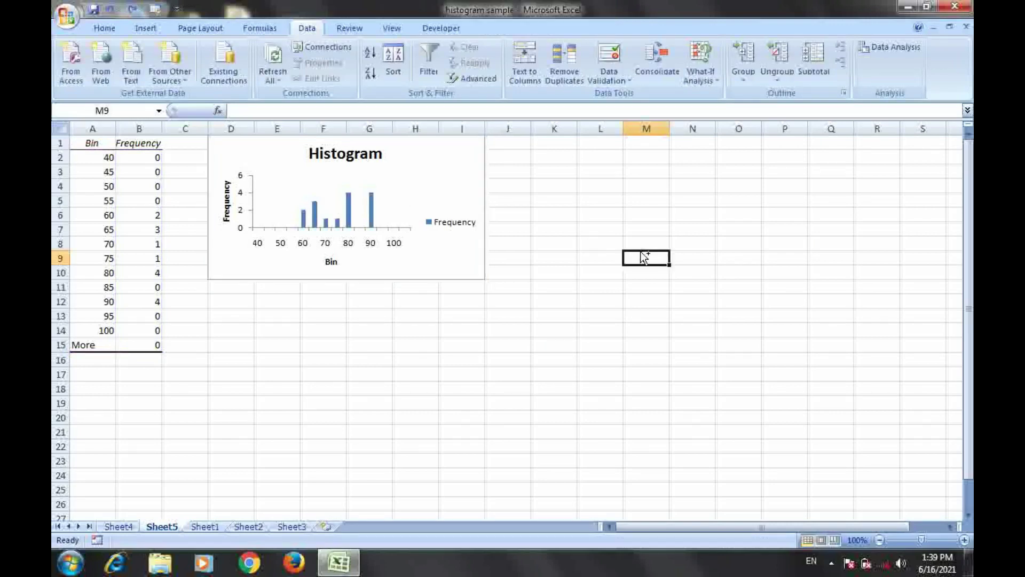
- Copy the histogram chart and paste the duplicate at cell L5 on the same sheet
{"action": "left_click", "coordinate": [298, 159]}
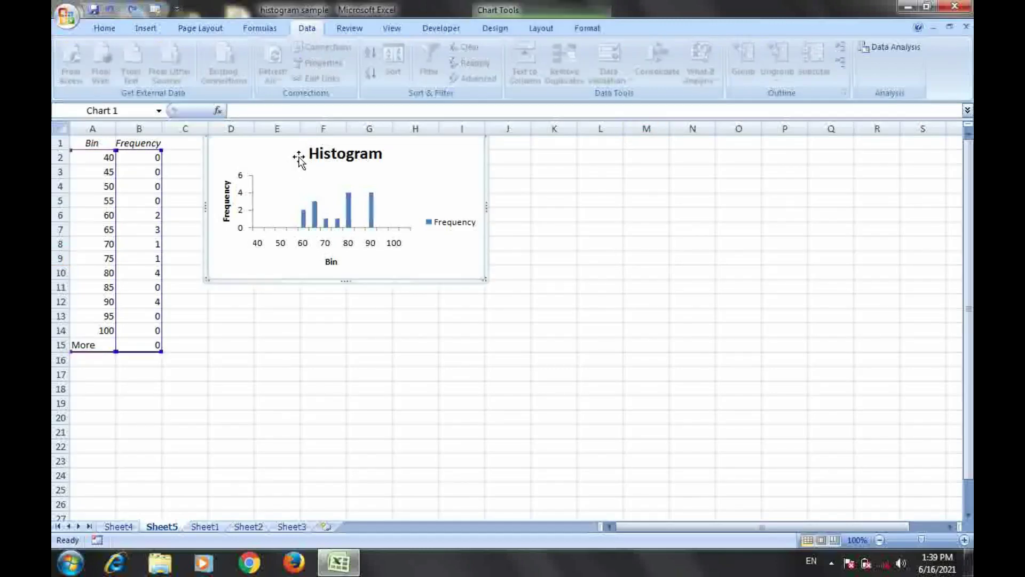
{"action": "left_click", "coordinate": [603, 202]}
{"action": "key", "text": "ctrl+v"}
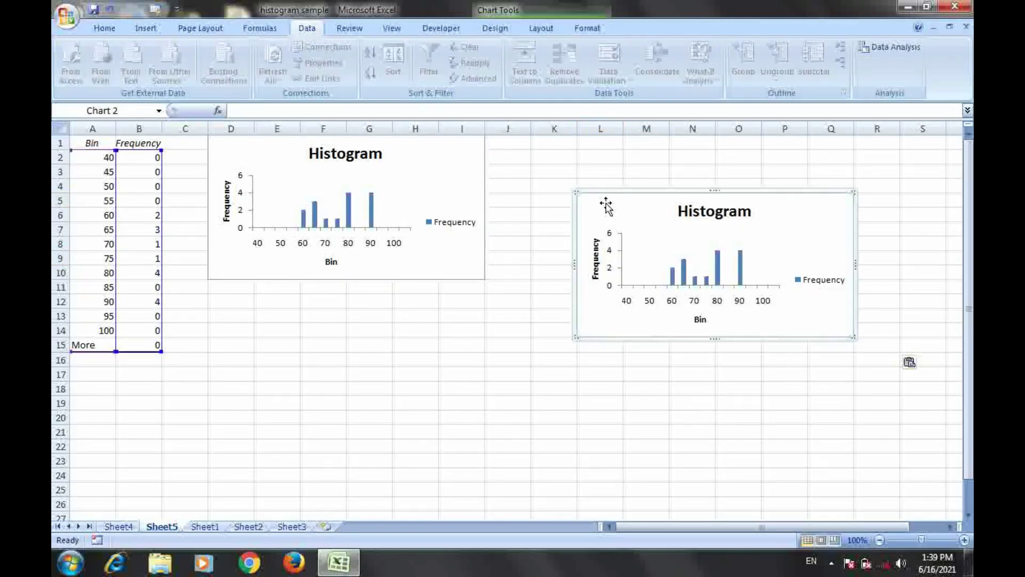
{"action": "left_click", "coordinate": [267, 157]}
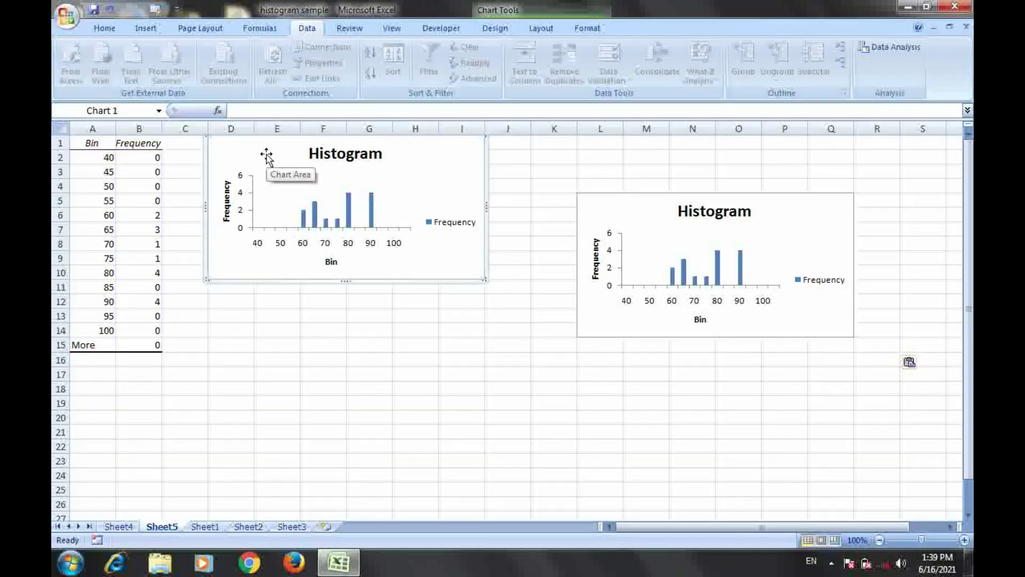
{"action": "key", "text": "Escape"}
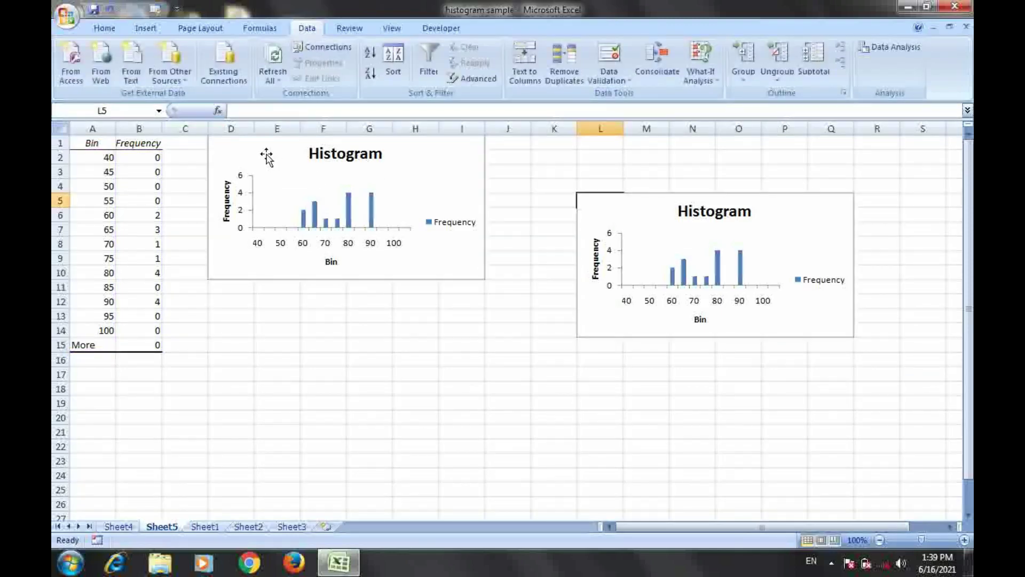
{"action": "left_click", "coordinate": [260, 156]}
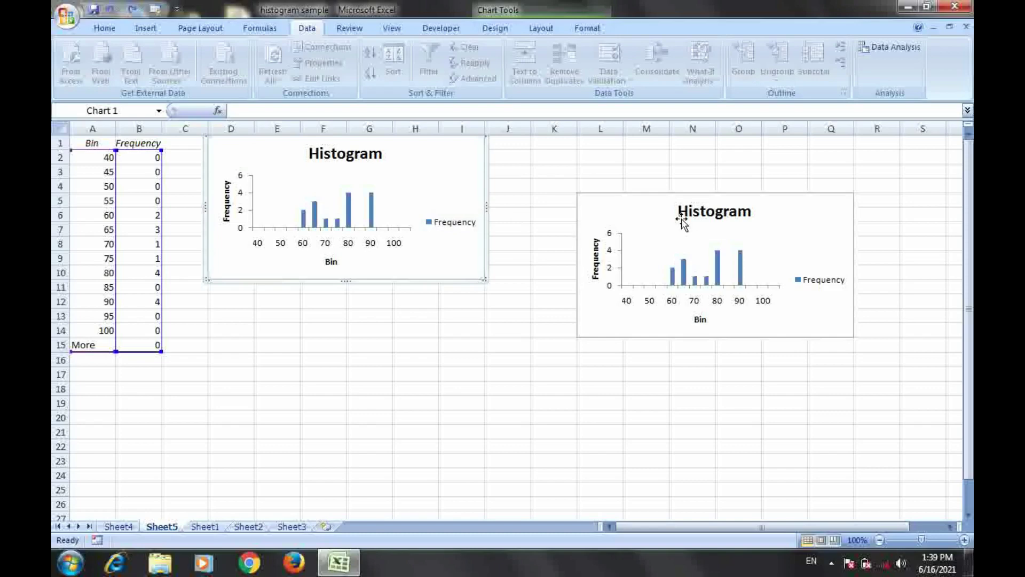
- Enlarge the copied histogram chart so it extends to about column S and row 16
{"action": "left_click", "coordinate": [648, 215]}
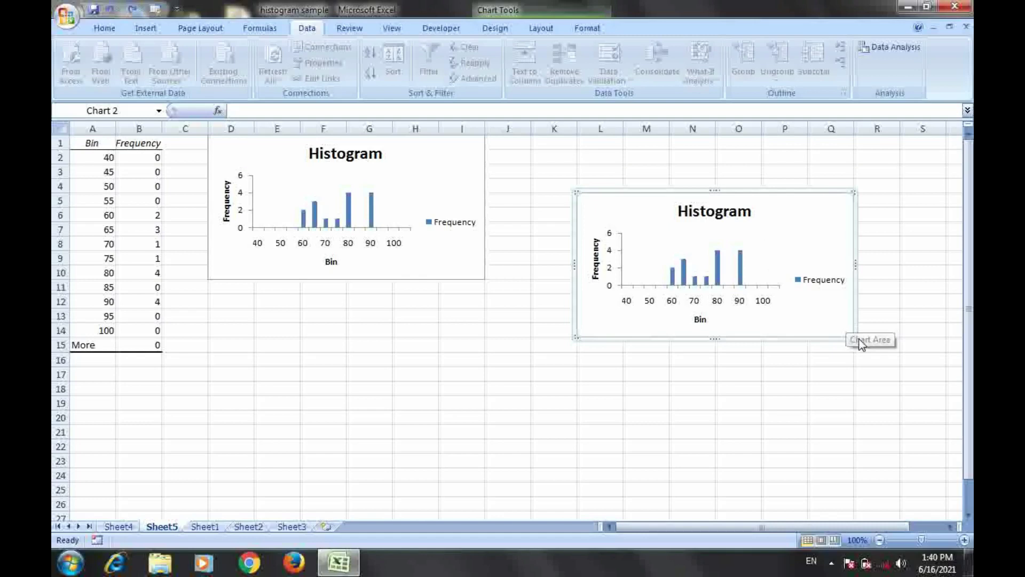
{"action": "left_click_drag", "start_coordinate": [852, 336], "coordinate": [911, 357]}
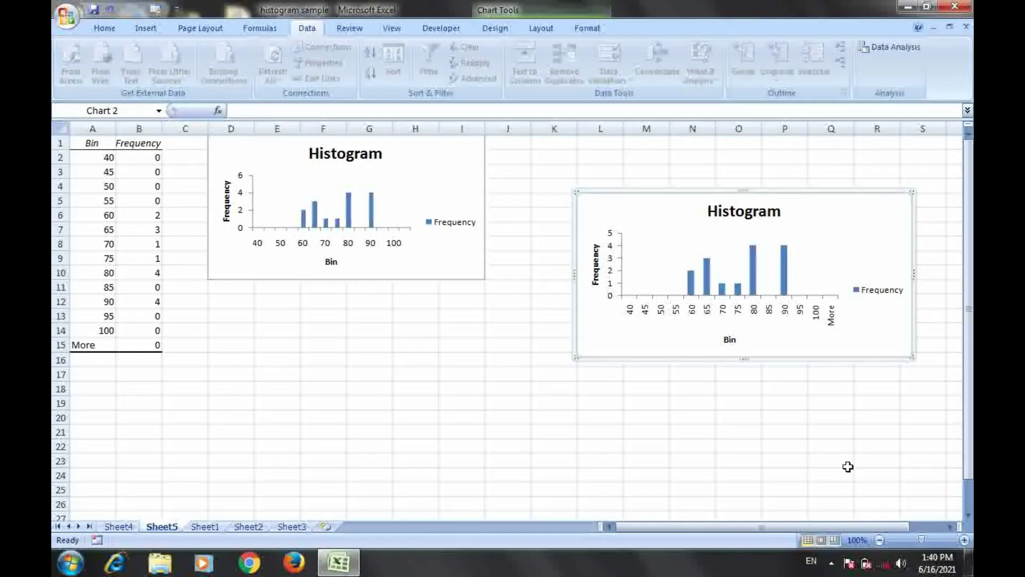